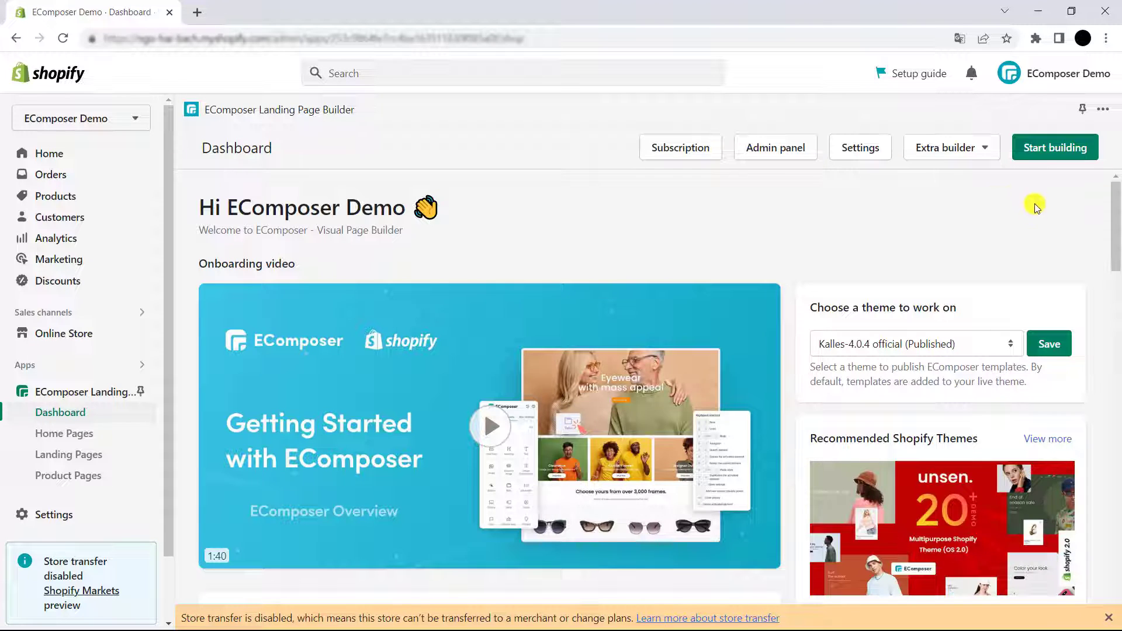
Create a new home page from the Modern Colorful Fashion template and open it in the builder
left_click(1038, 156)
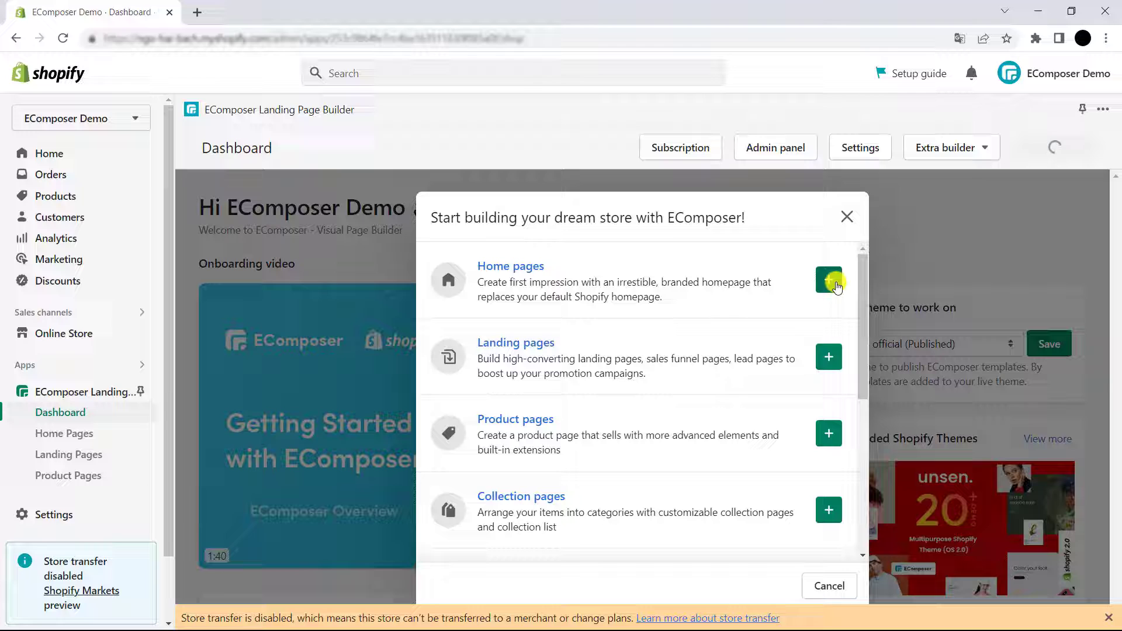
left_click(830, 280)
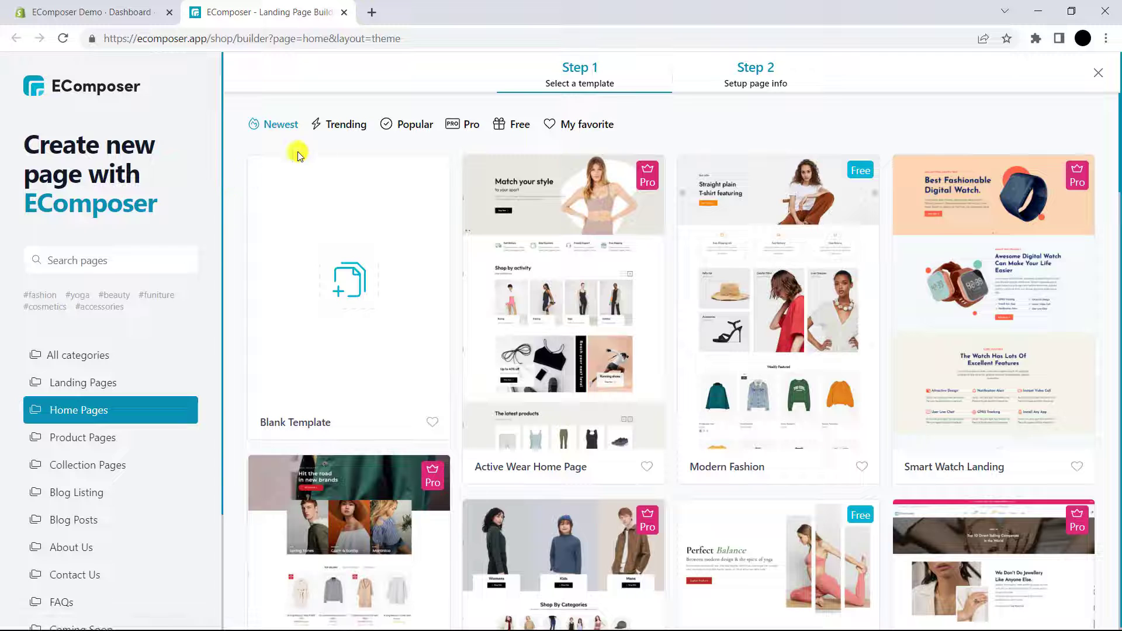
mouse_move(441, 178)
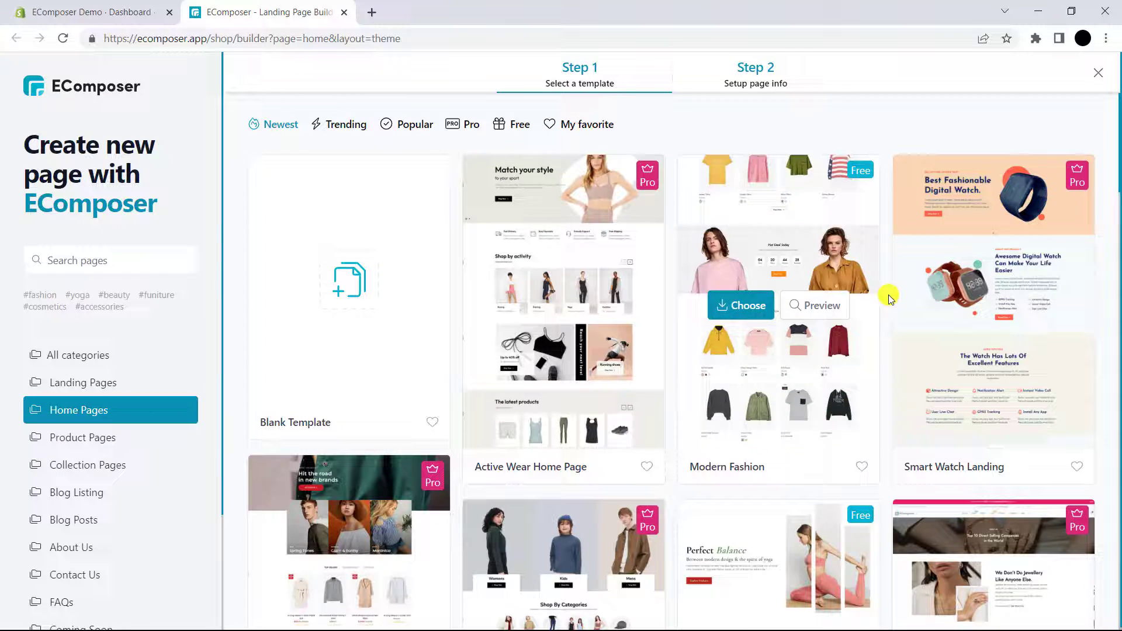
scroll(887, 296, "down", 3)
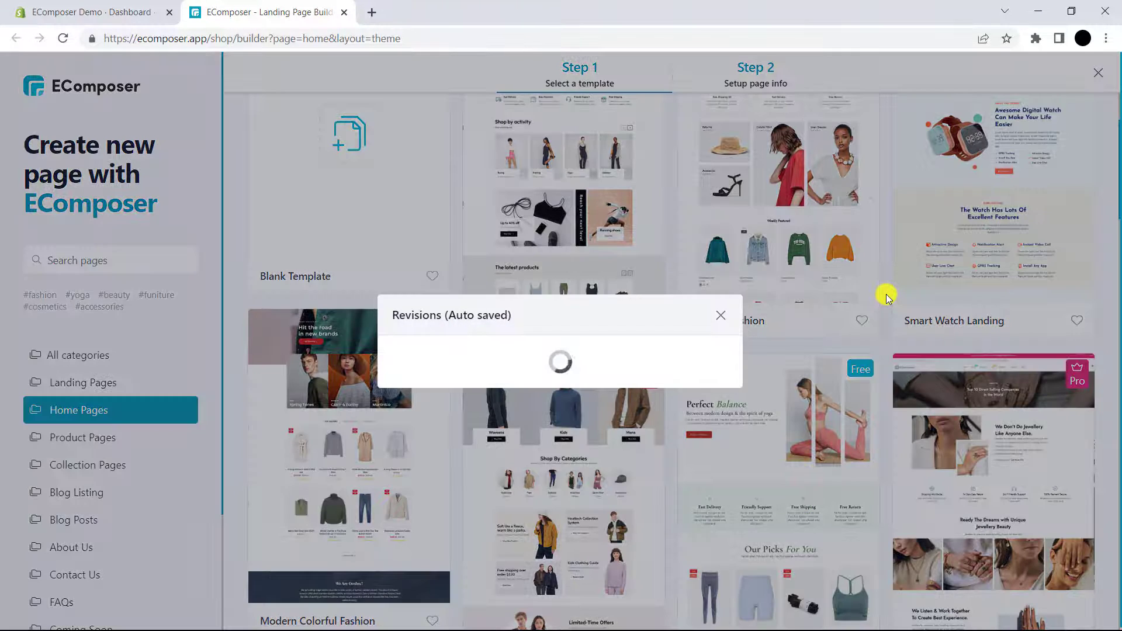
scroll(886, 296, "down", 1)
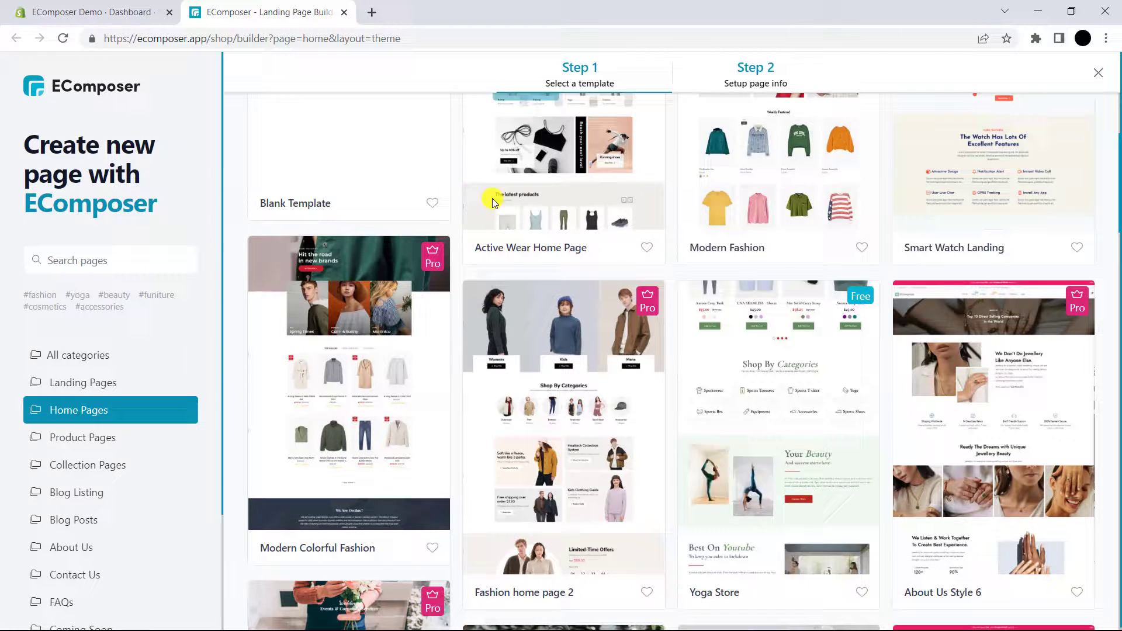
mouse_move(347, 350)
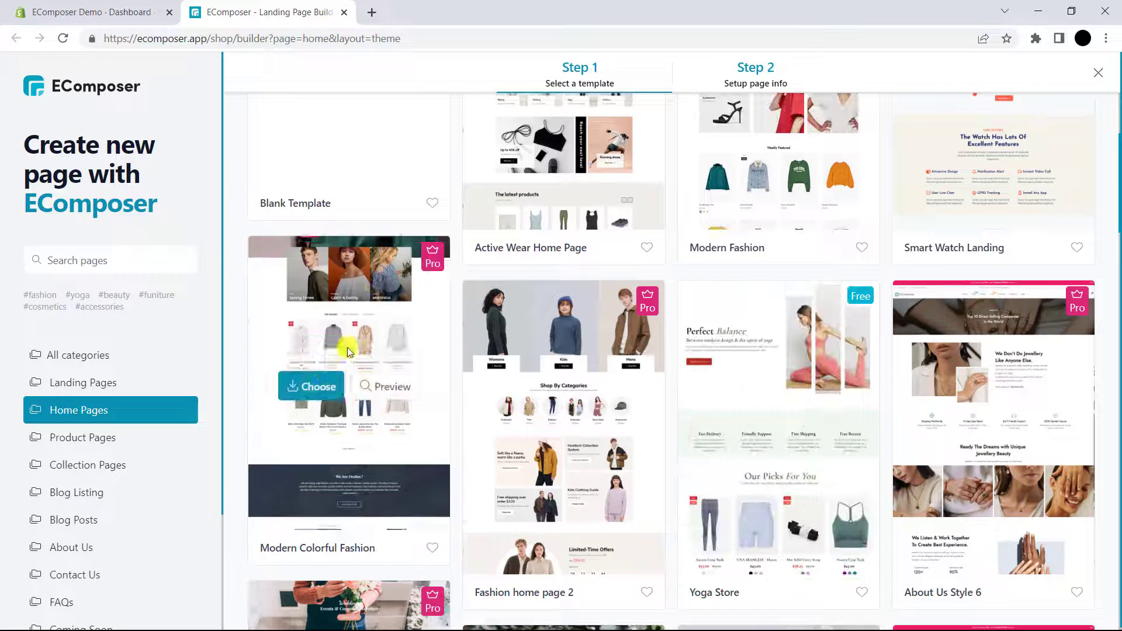
left_click(314, 391)
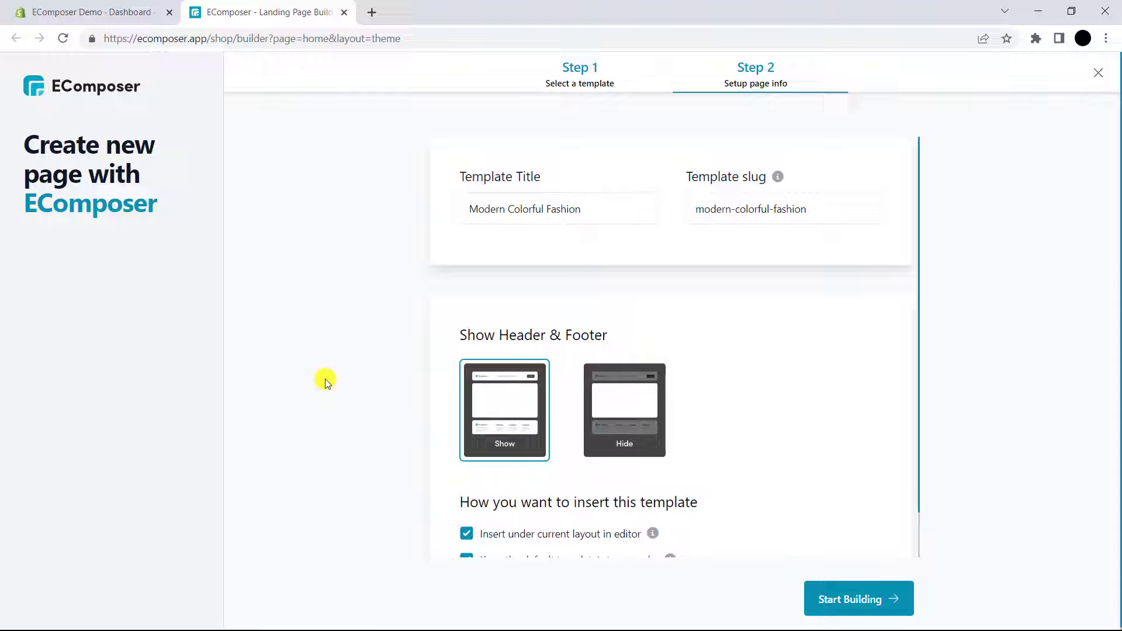
left_click(812, 588)
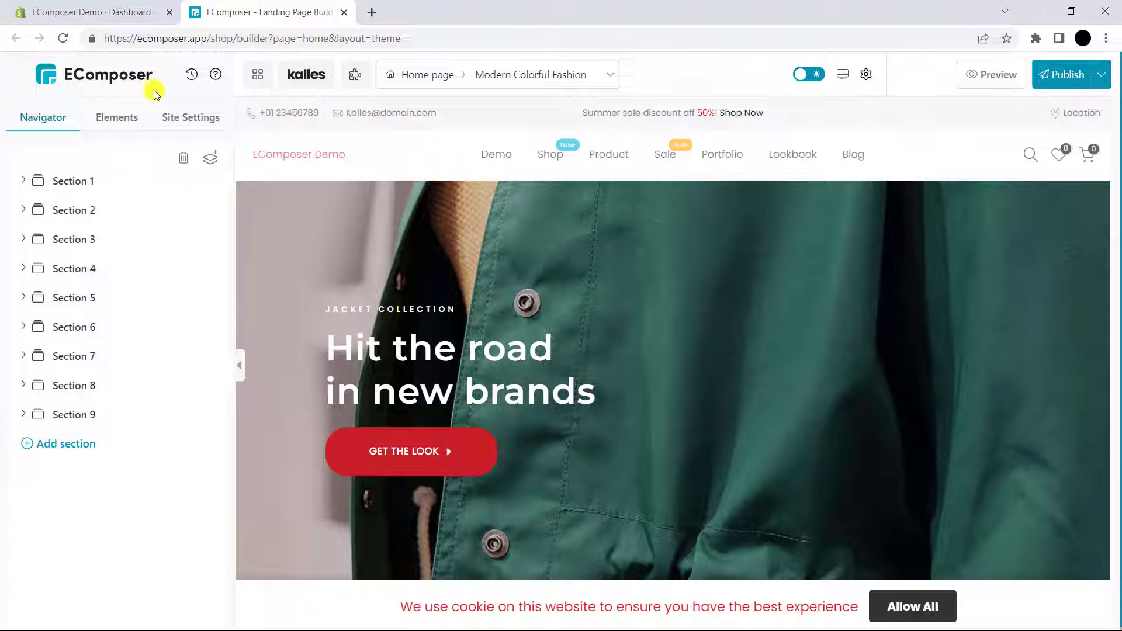
Install Sales Notification from the Extensions library and dismiss the action-required notice
left_click(108, 127)
scroll(110, 275, "down", 5)
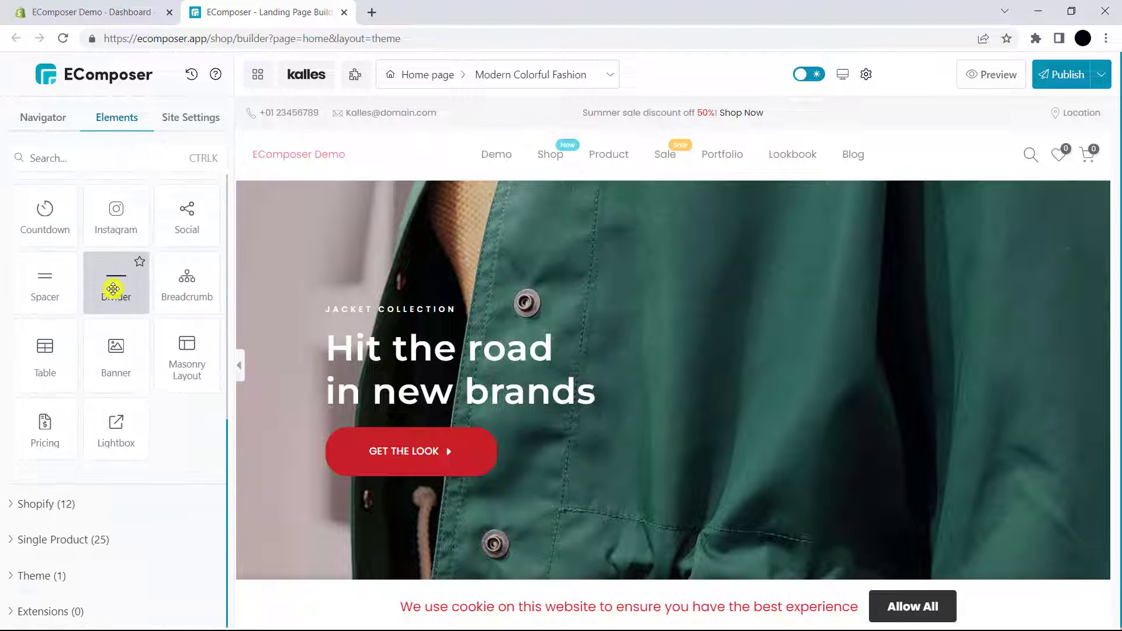
left_click(53, 610)
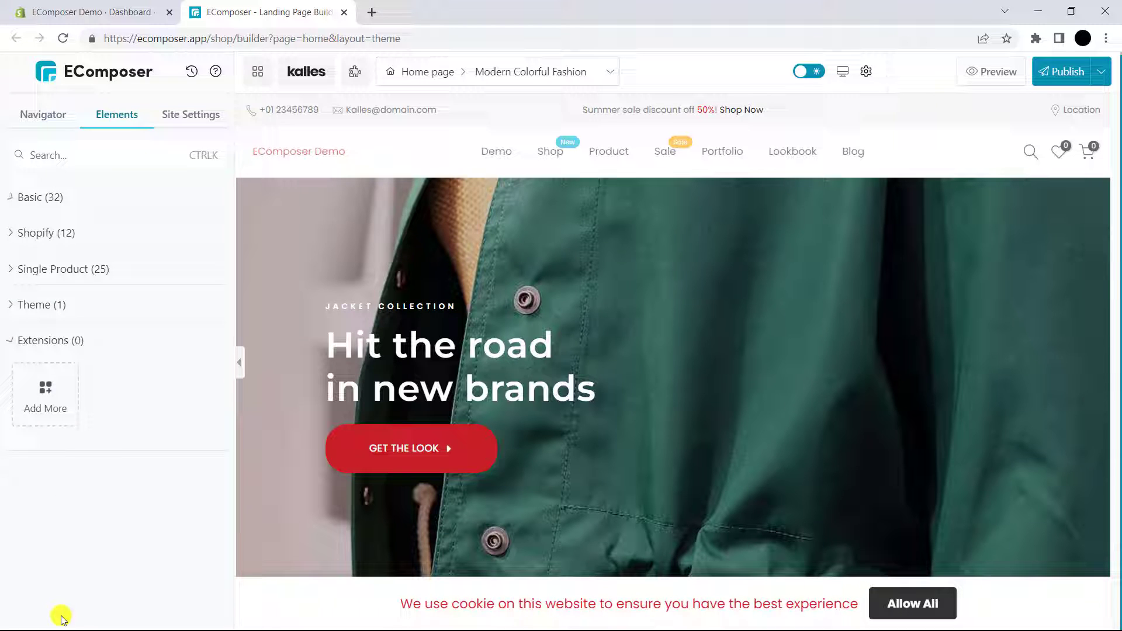
left_click(47, 417)
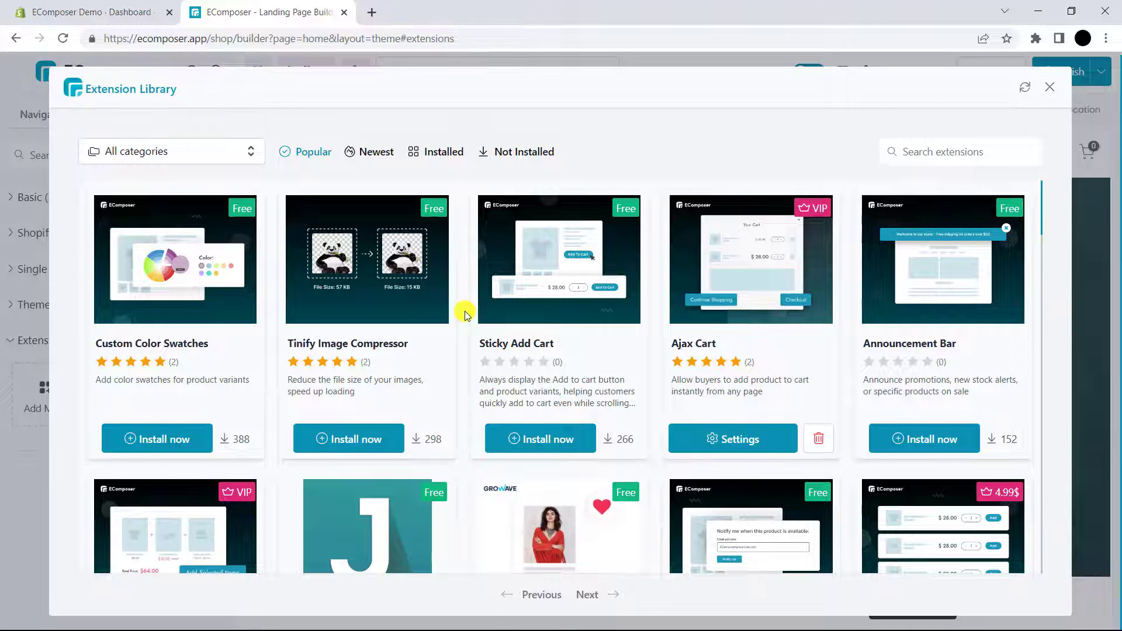
scroll(465, 311, "down", 5)
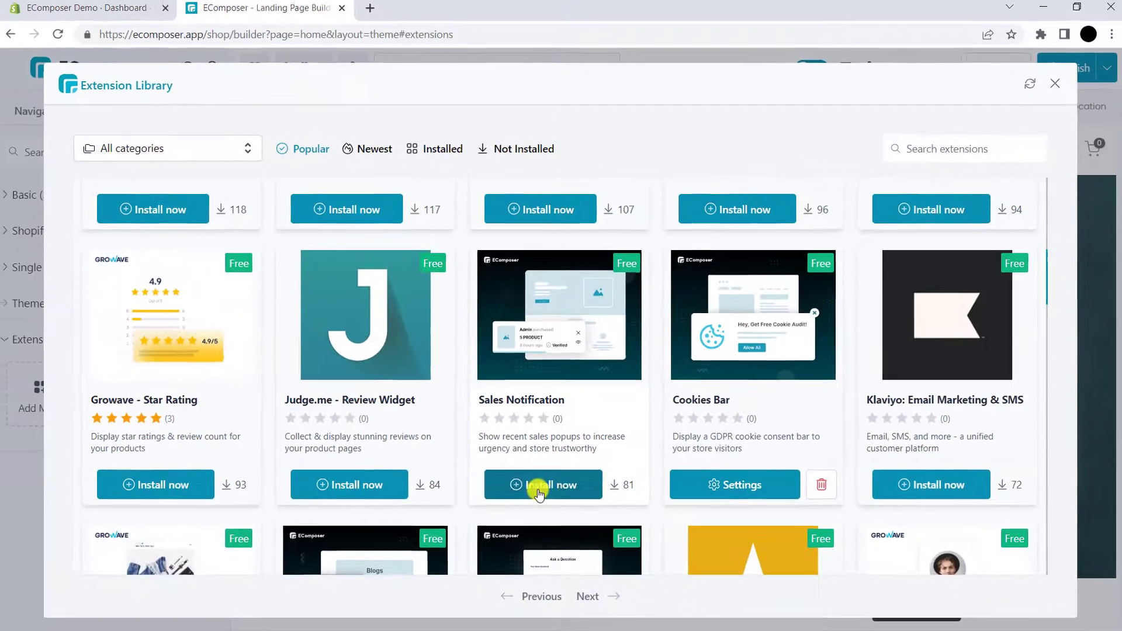
left_click(530, 561)
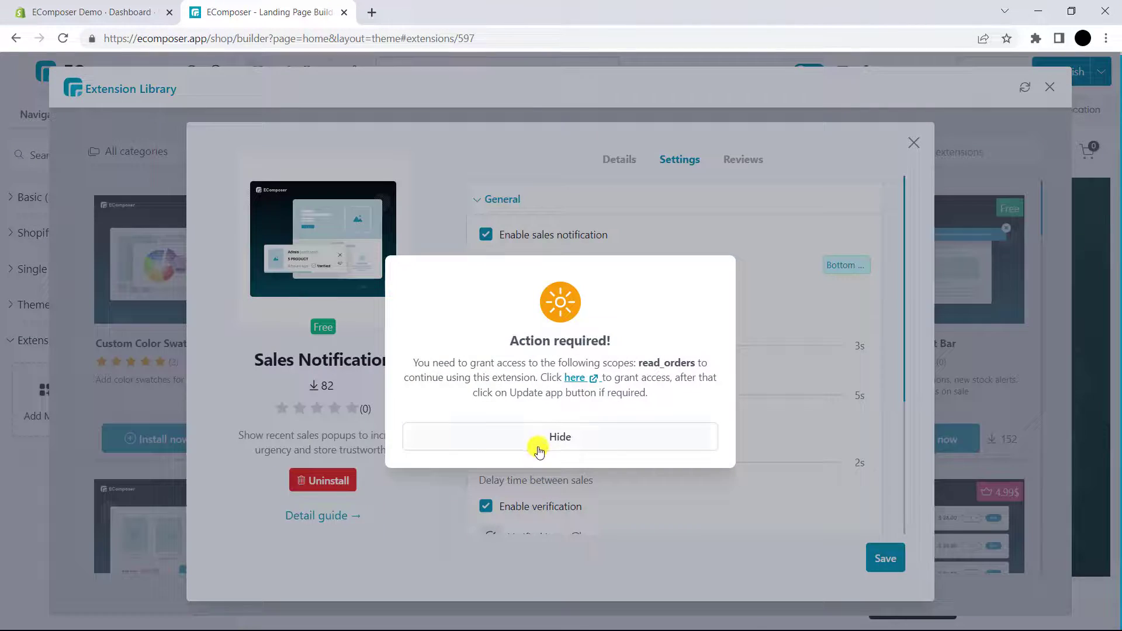
left_click(538, 446)
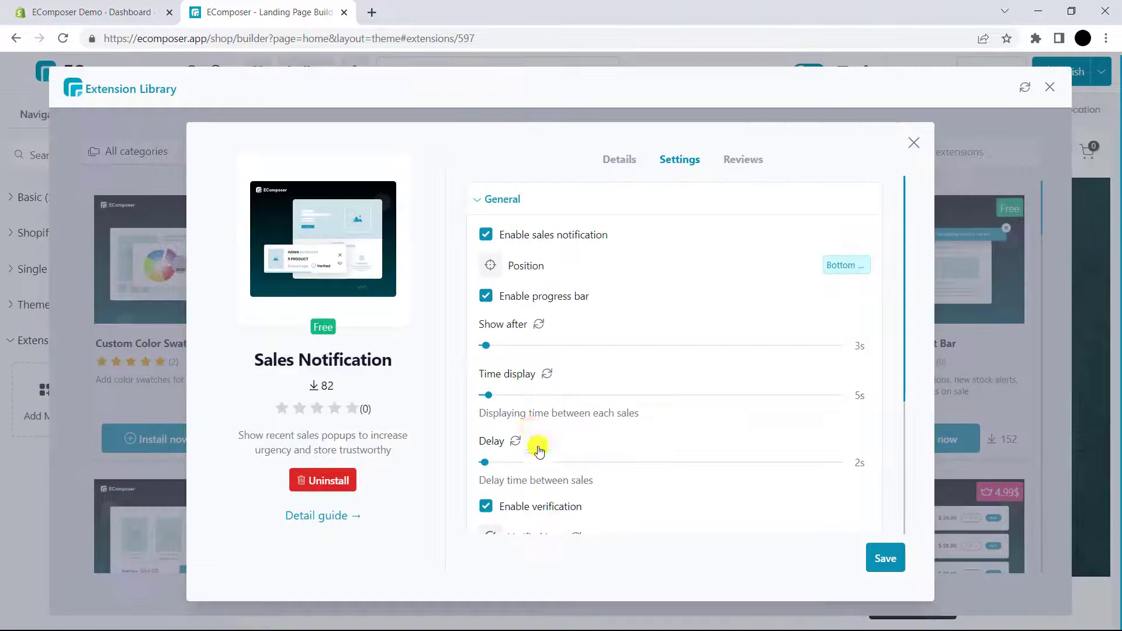
left_click(506, 202)
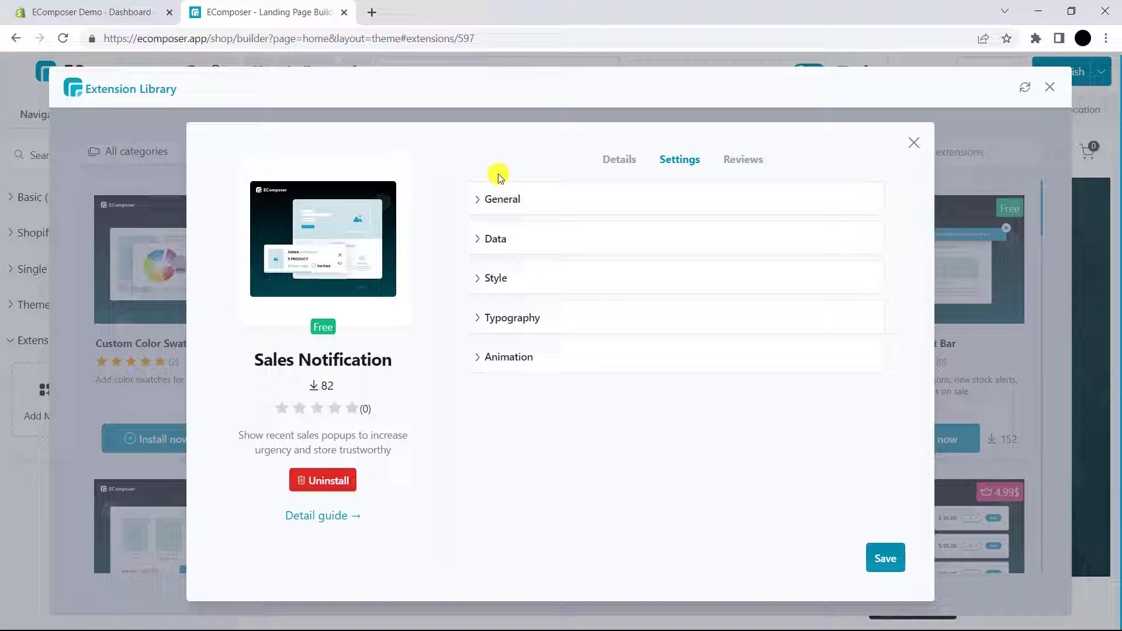
left_click(501, 195)
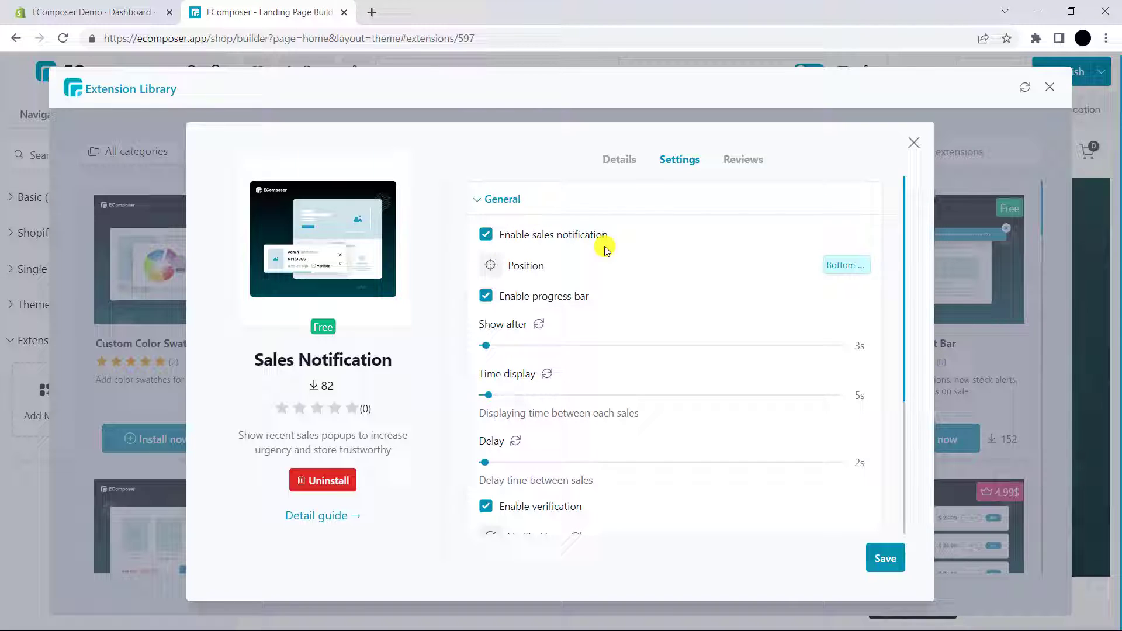
left_click(489, 267)
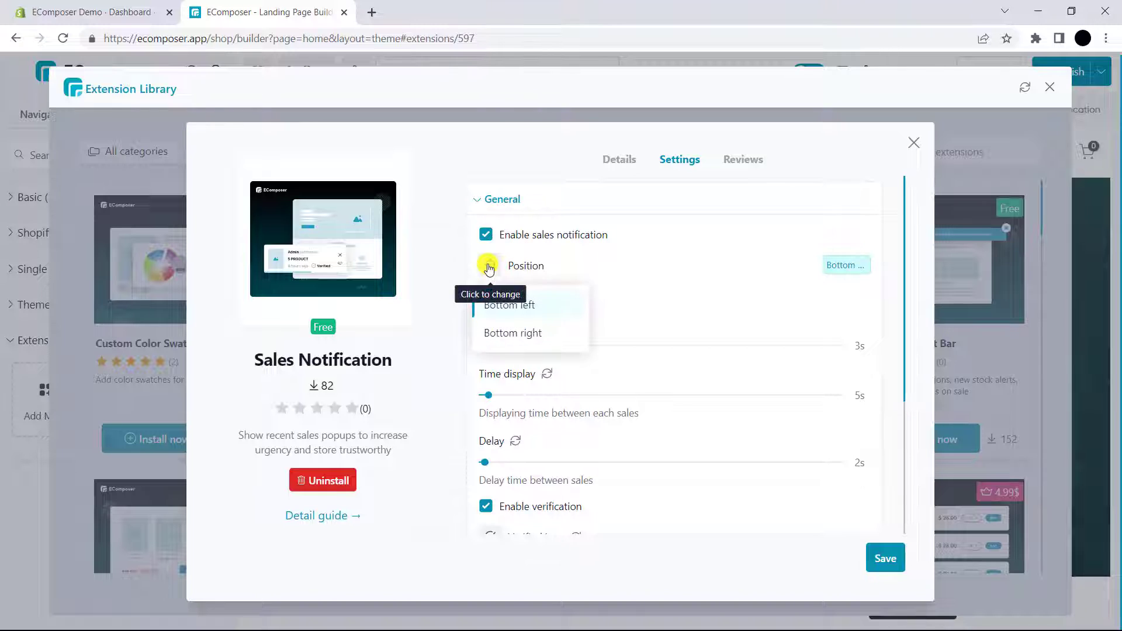
left_click(566, 320)
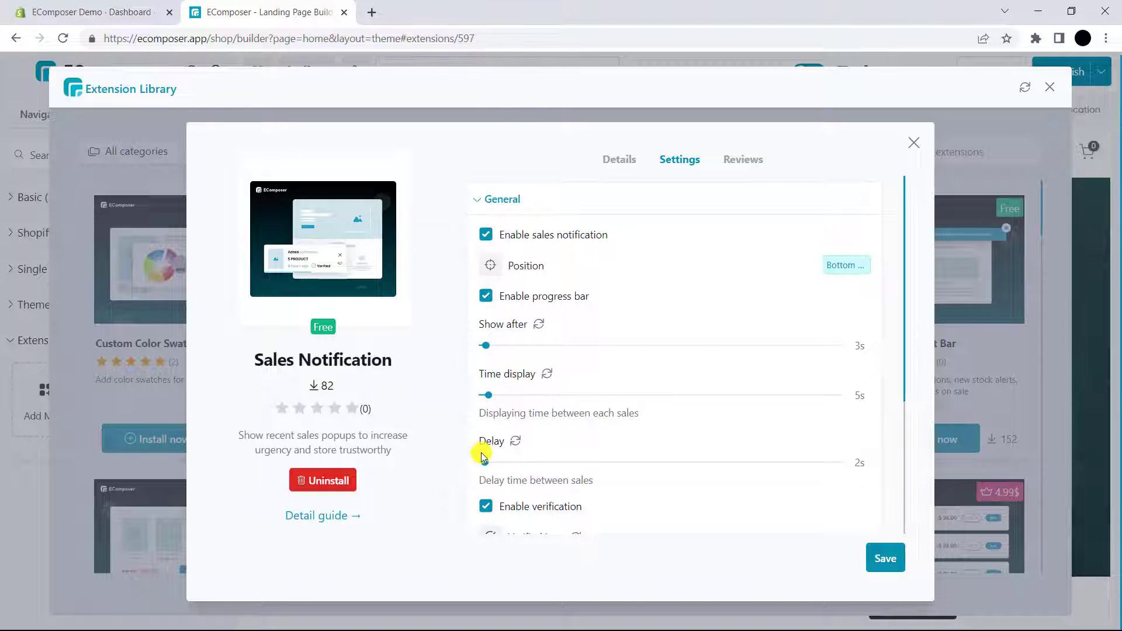
scroll(484, 448, "down", 3)
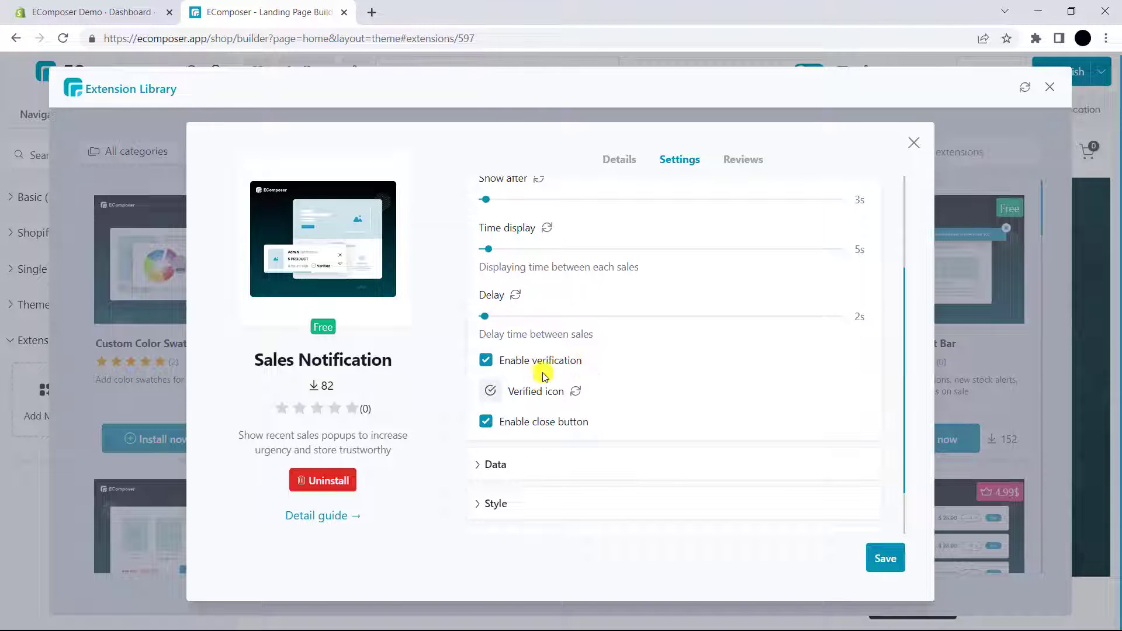
scroll(593, 390, "down", 1)
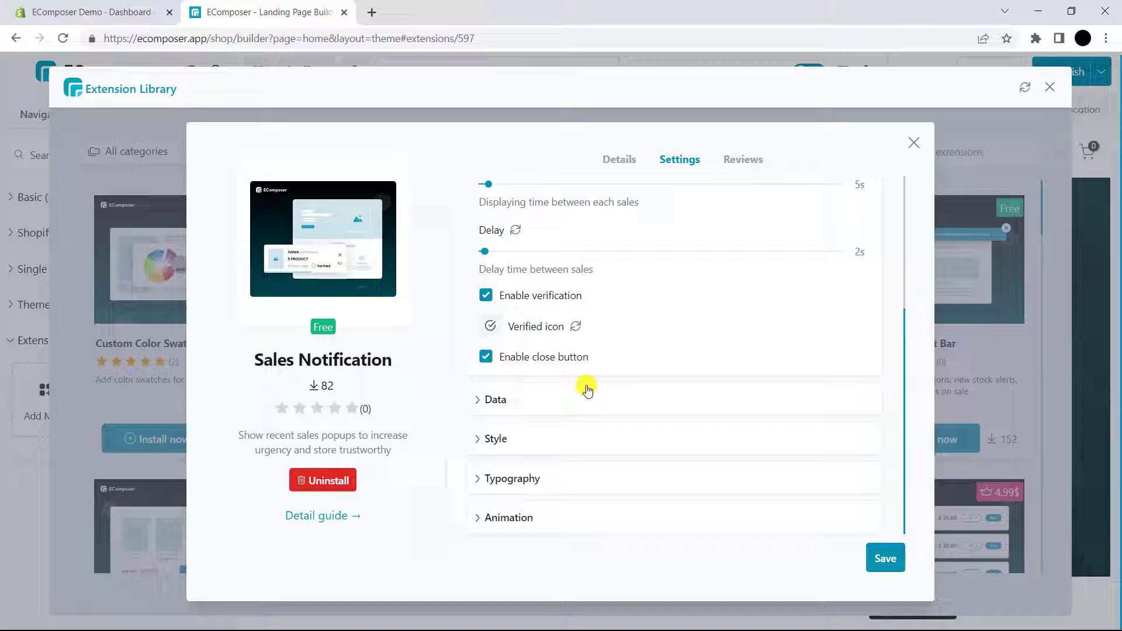
Switch the notification's data source to Manual import and add and expand Item #1
left_click(507, 400)
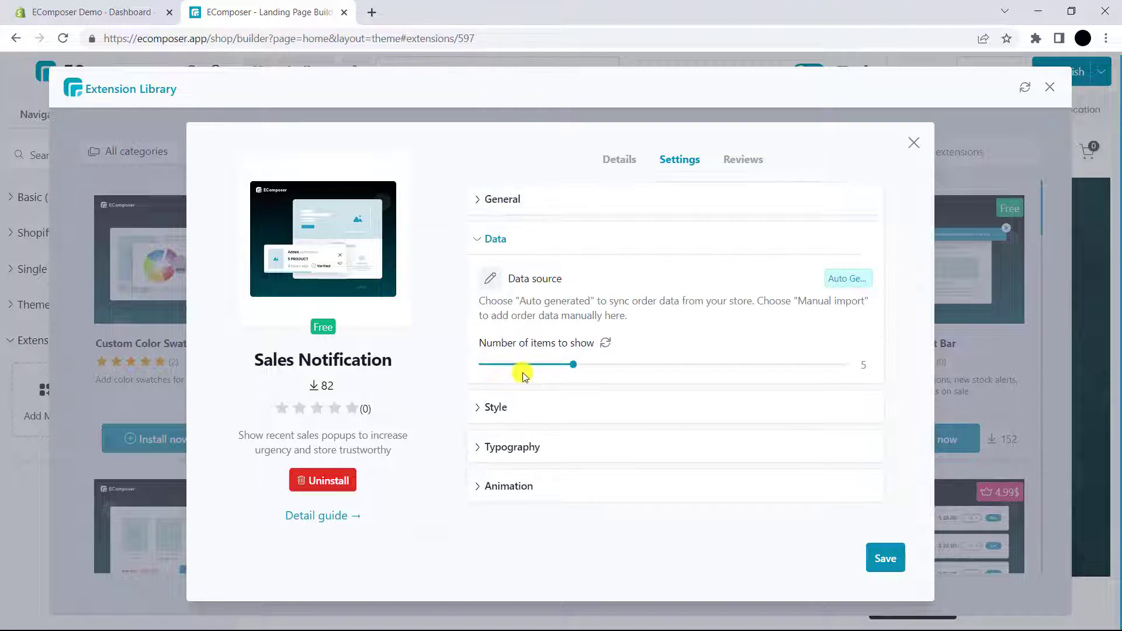
left_click(491, 280)
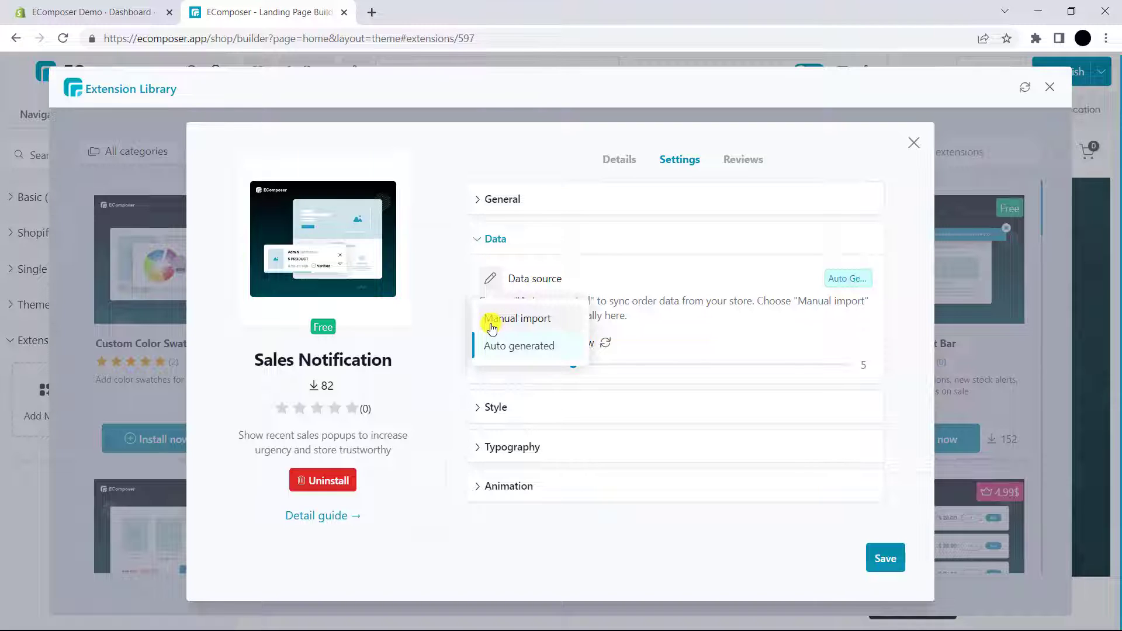
left_click(496, 322)
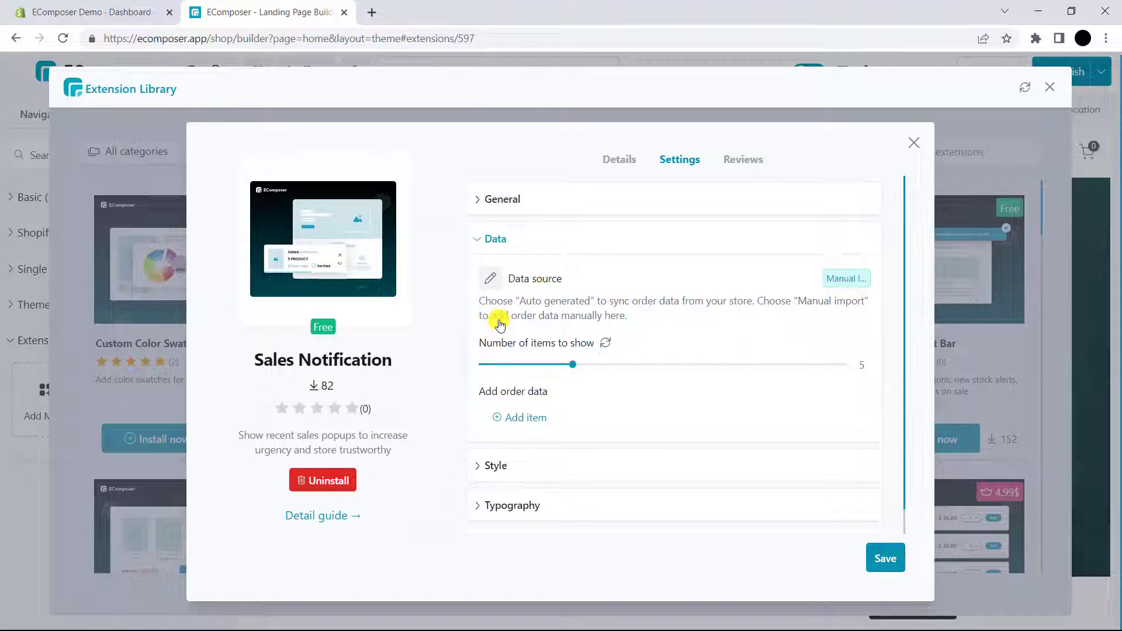
left_click(503, 417)
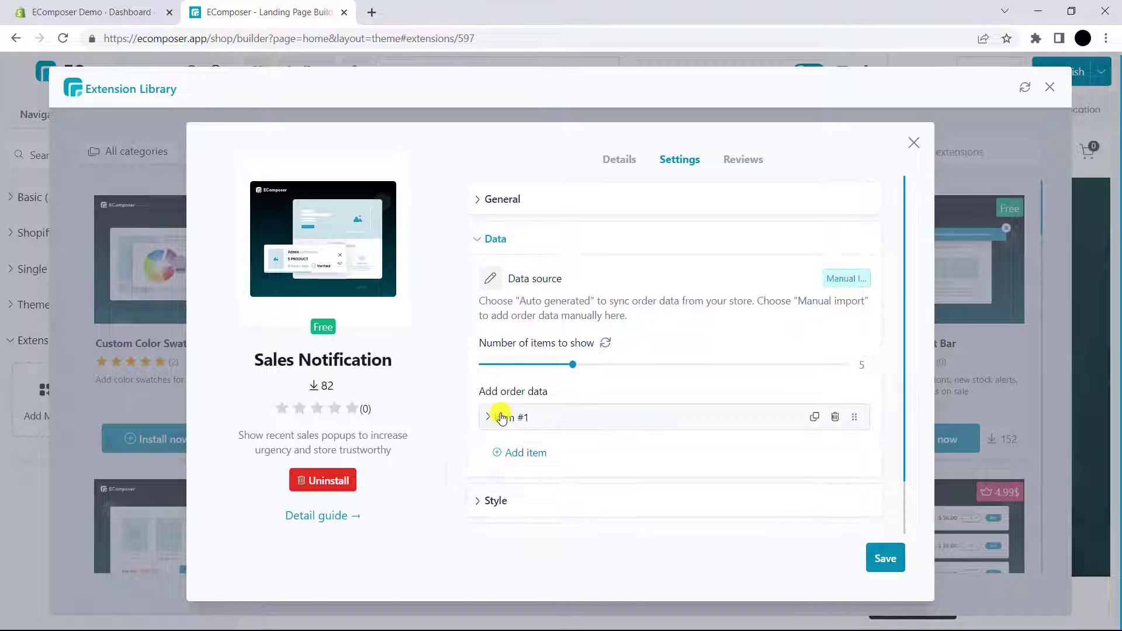
left_click(501, 417)
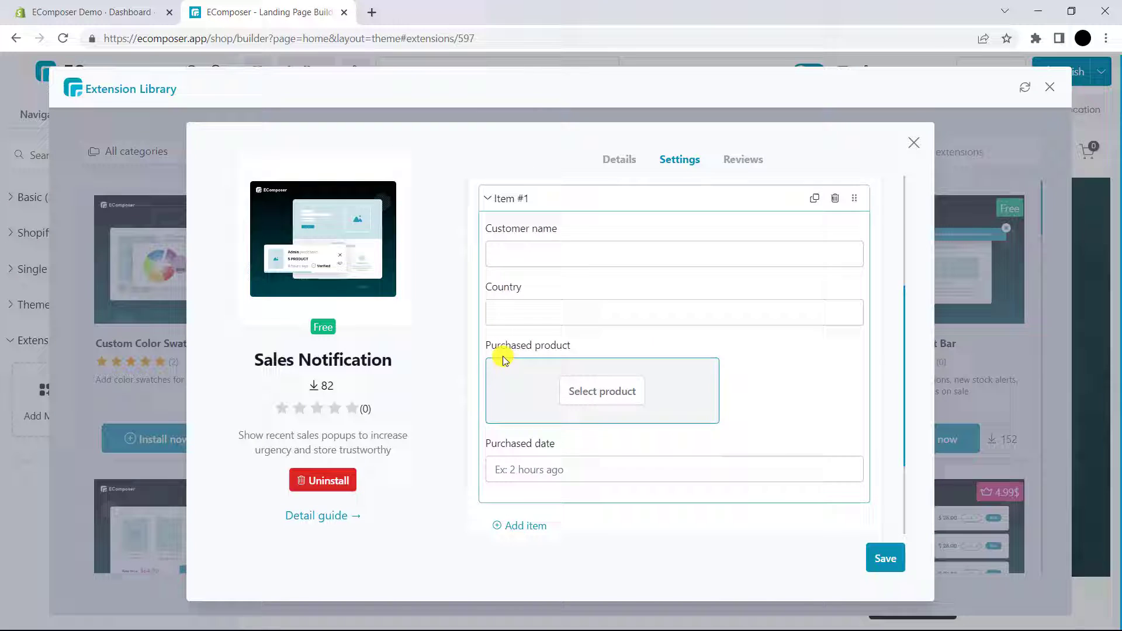
Try the customer name and country fields, then revert the data source to Auto generated
left_click(513, 256)
left_click(502, 311)
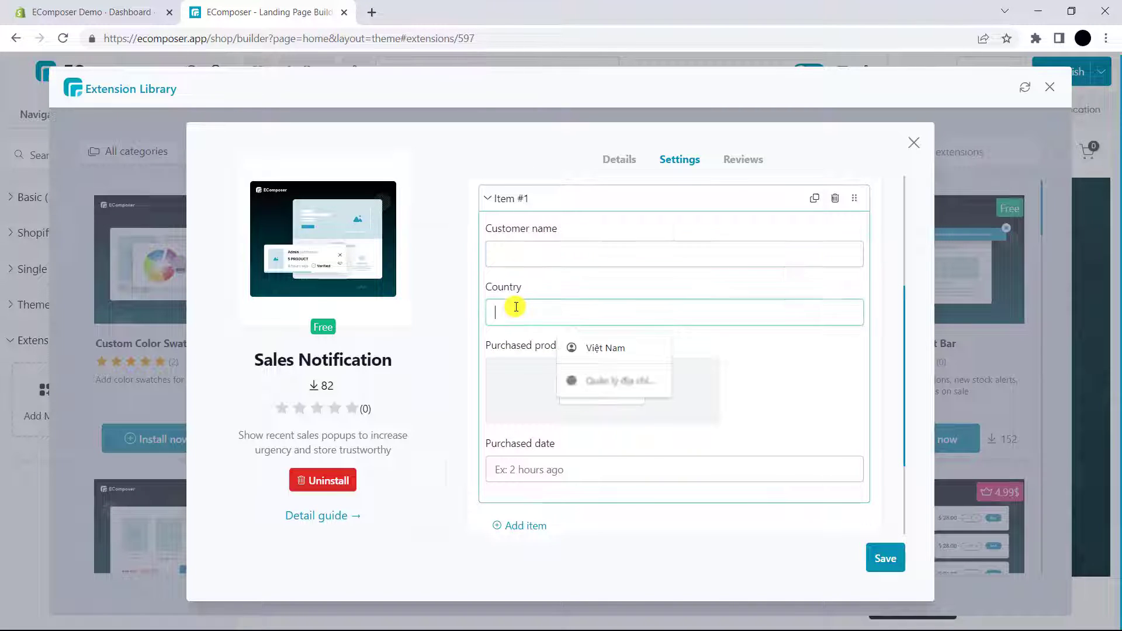
left_click(494, 346)
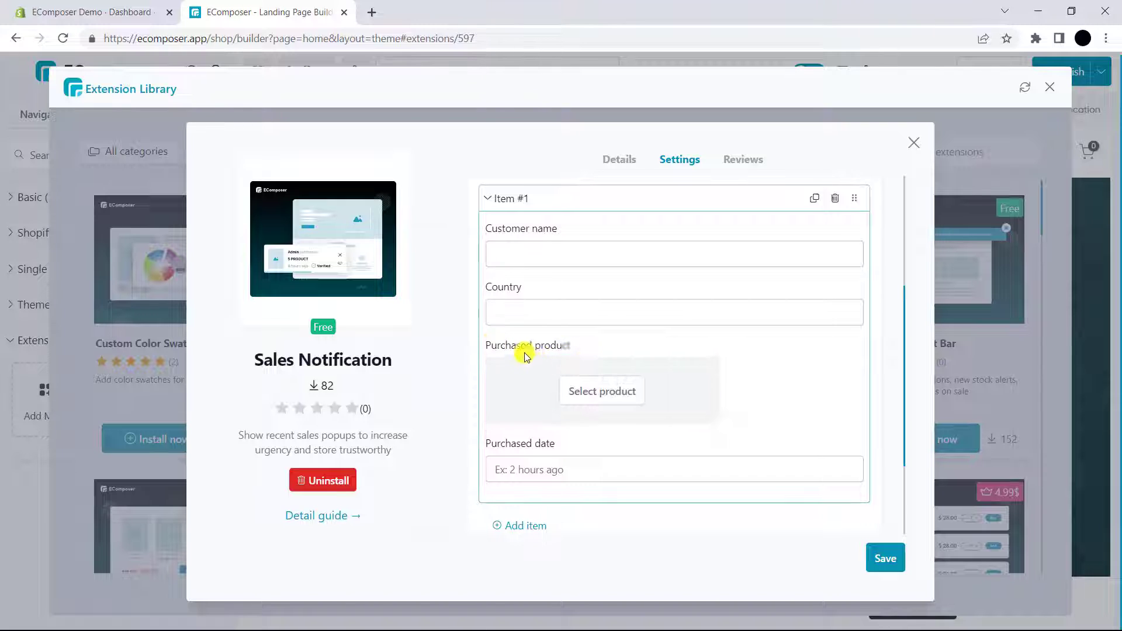
scroll(525, 352, "up", 4)
left_click(491, 281)
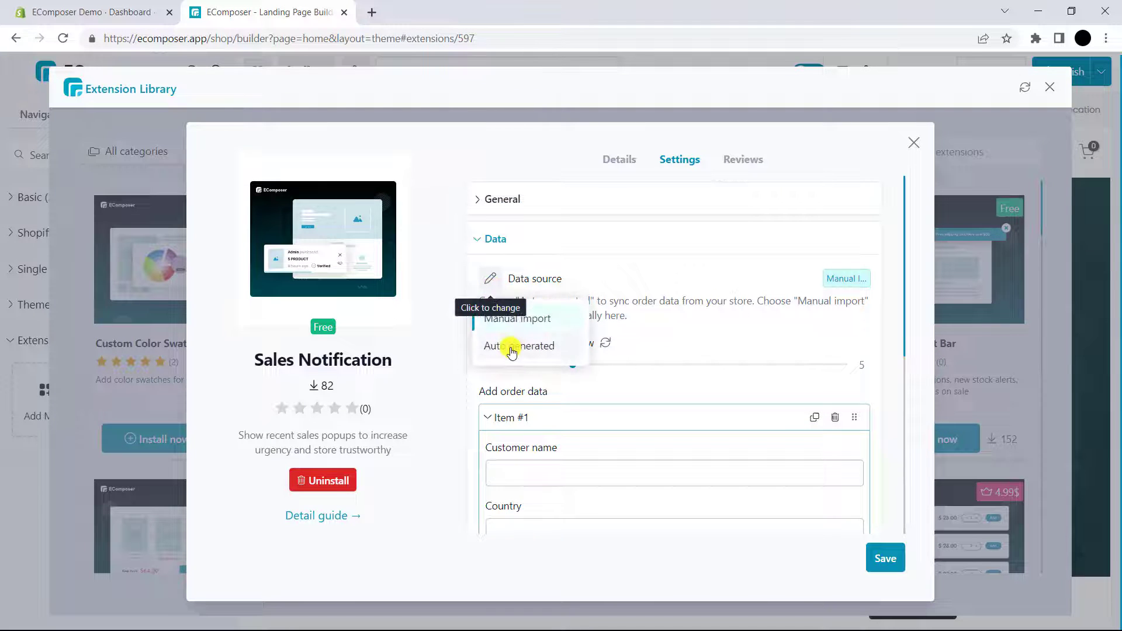
left_click(513, 346)
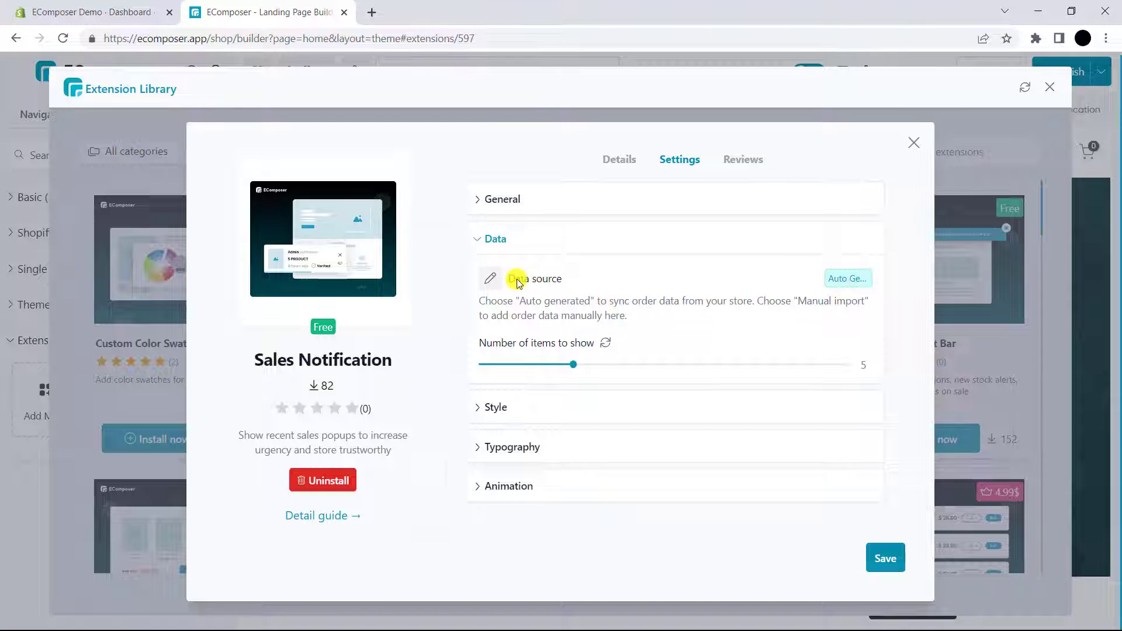
Set the data source to Manual import and fill Item #1: England, Ybeoplay A9 Passion
left_click(491, 280)
left_click(516, 327)
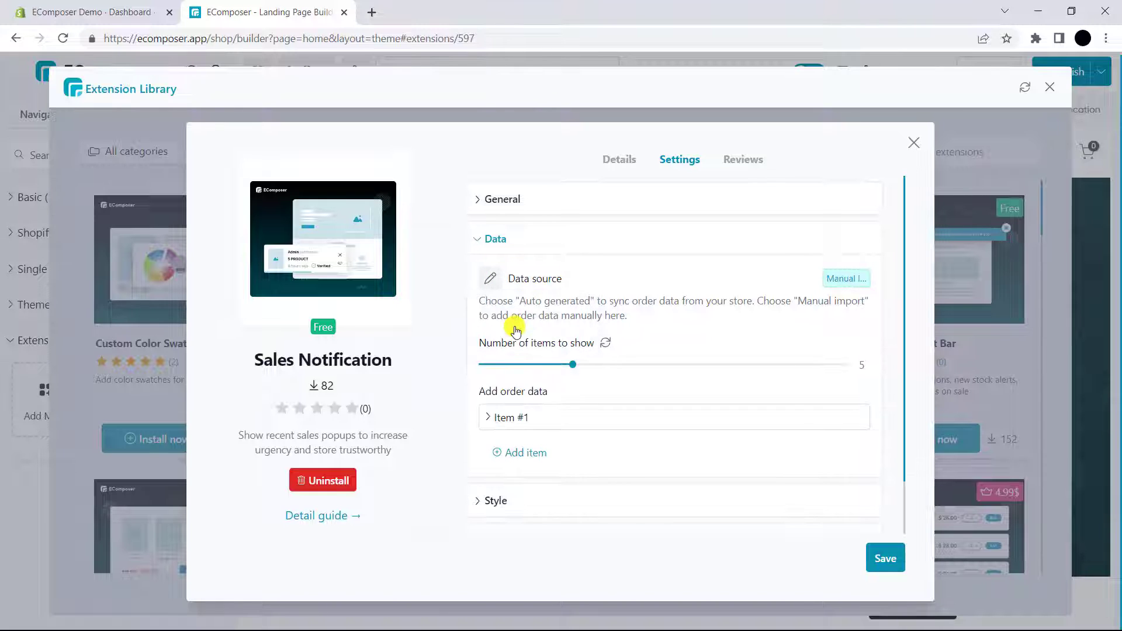
left_click(495, 416)
scroll(506, 386, "down", 2)
scroll(508, 383, "down", 2)
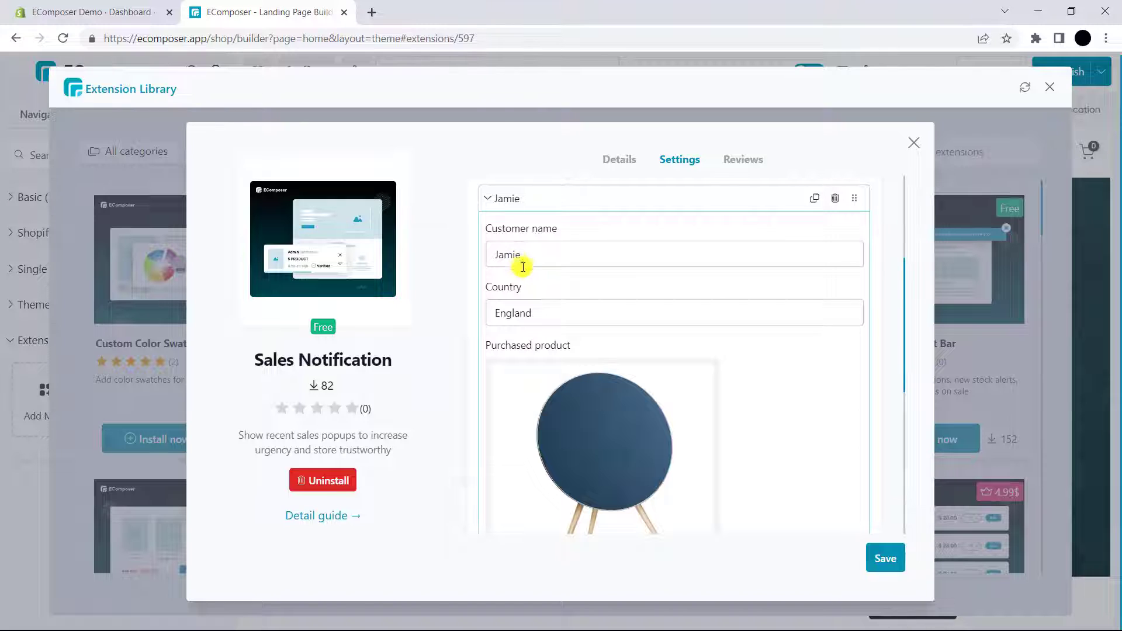
scroll(526, 268, "down", 5)
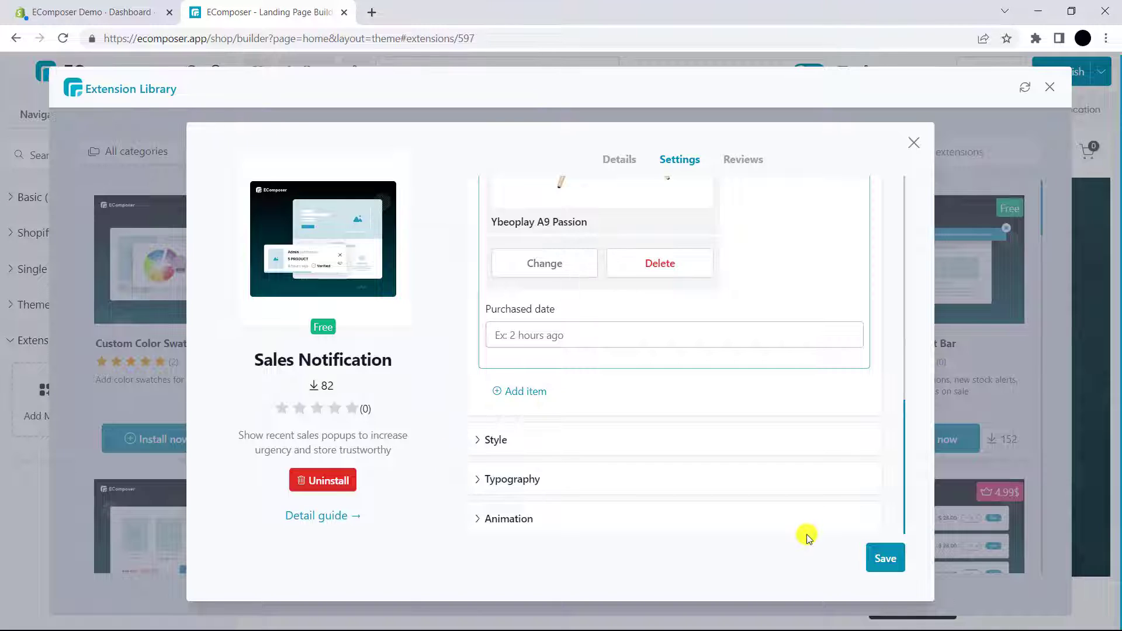
Save the Sales Notification settings, then save and publish the Modern Colorful Fashion template
left_click(879, 554)
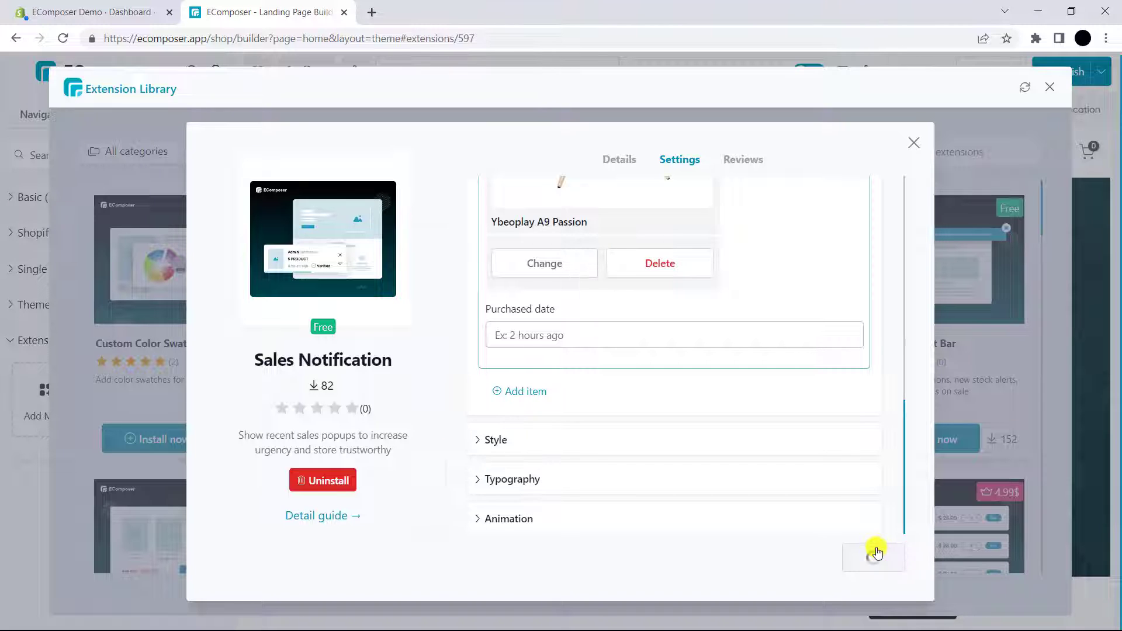
left_click(1048, 88)
left_click(1052, 76)
left_click(822, 518)
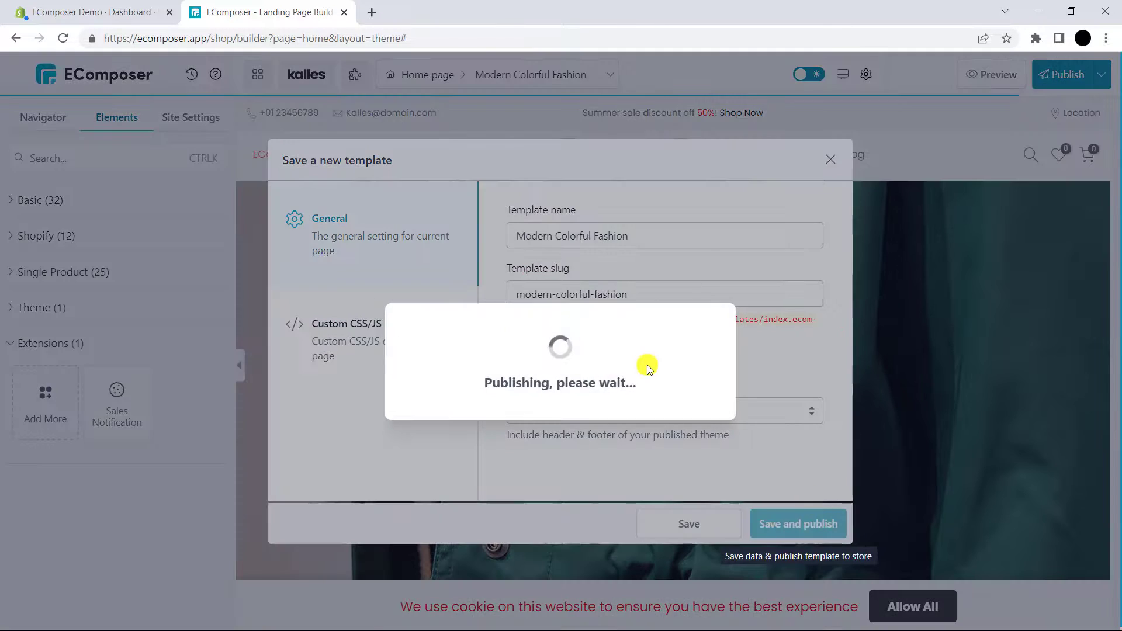